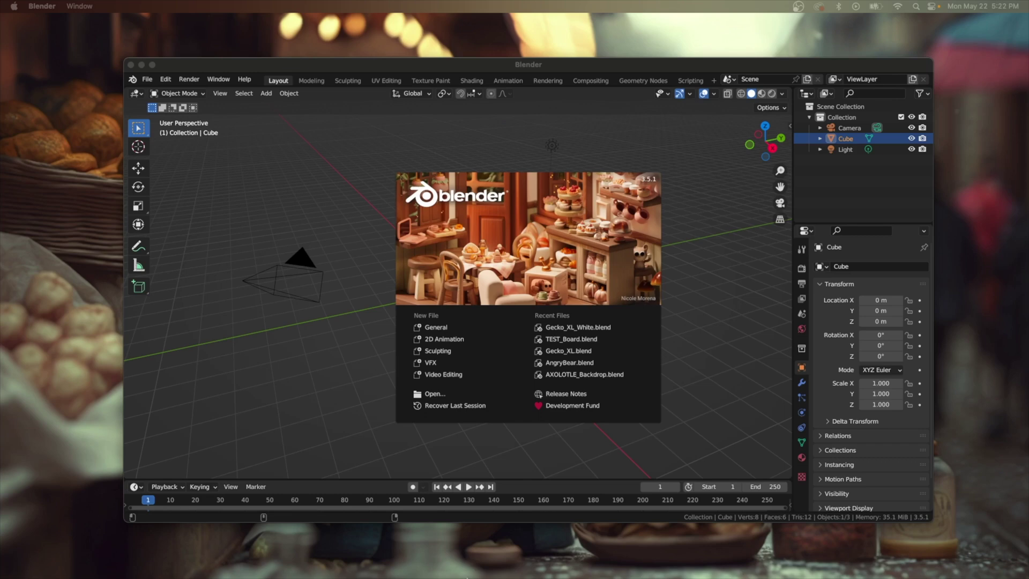
- Import rhino_(Blend)(1).glb from Downloads as glTF 2.0 into the default scene
left_click_drag(387, 65, 360, 48)
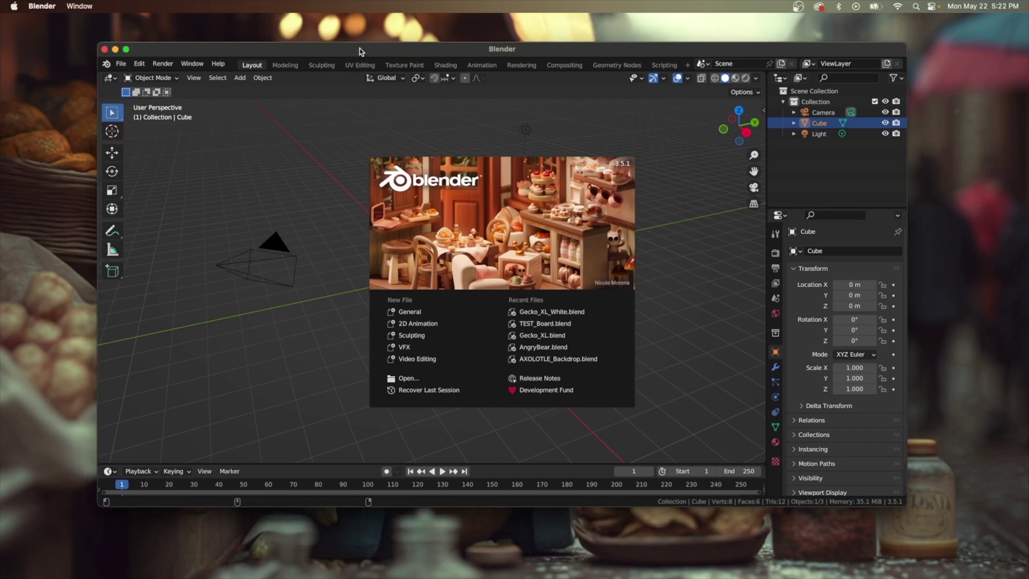
left_click(125, 66)
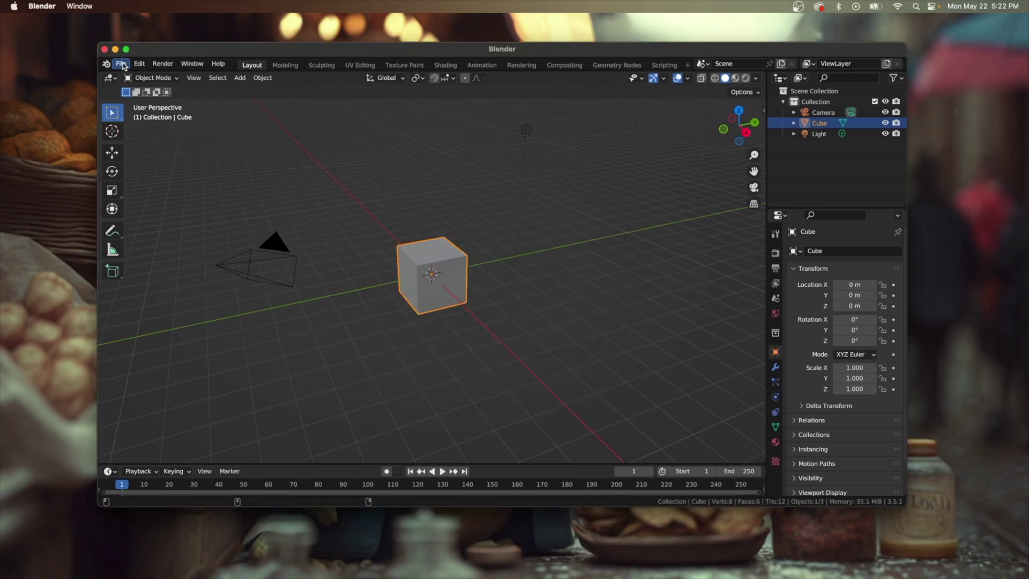
left_click(121, 65)
mouse_move(157, 208)
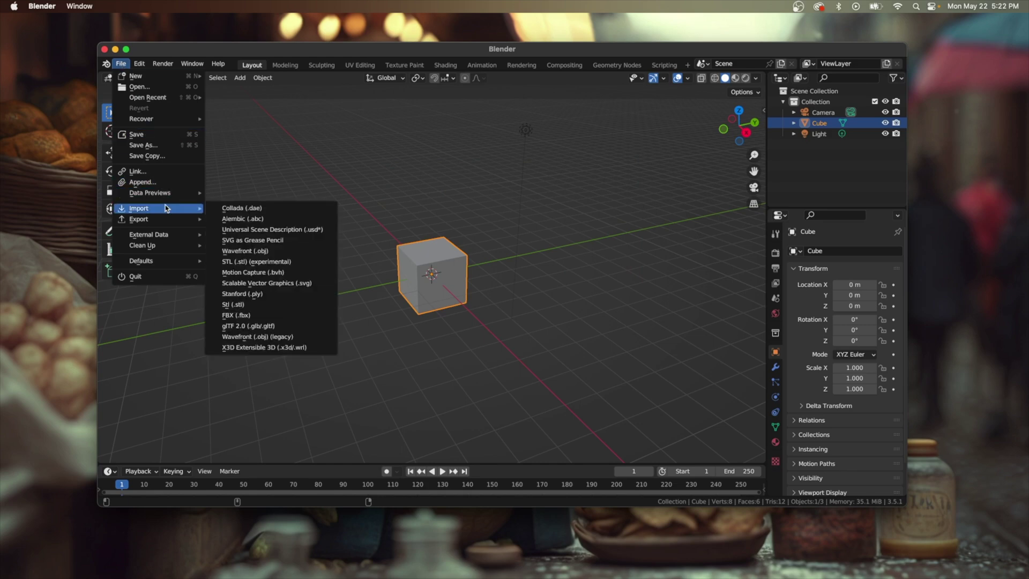
left_click(272, 326)
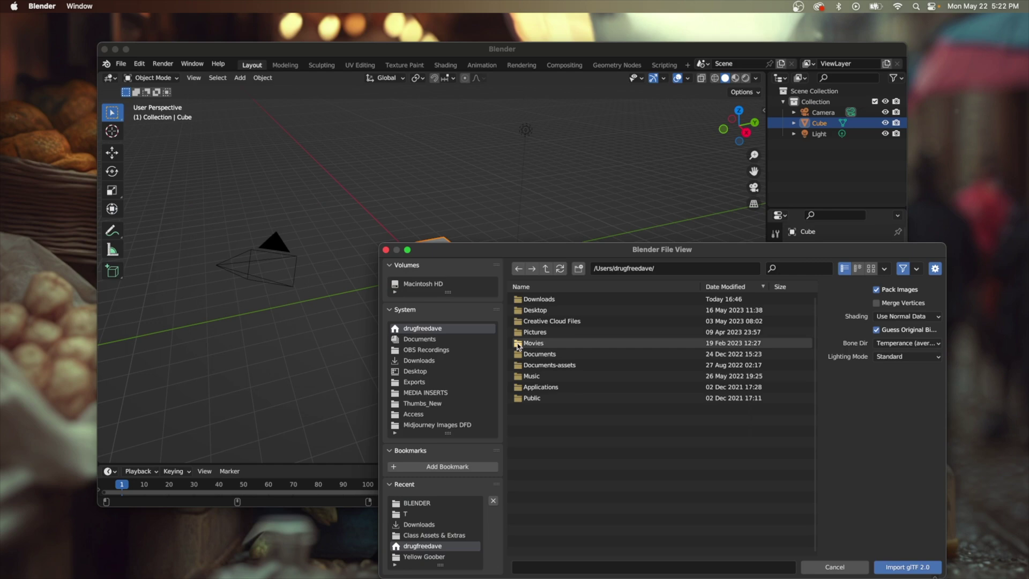
left_click(537, 299)
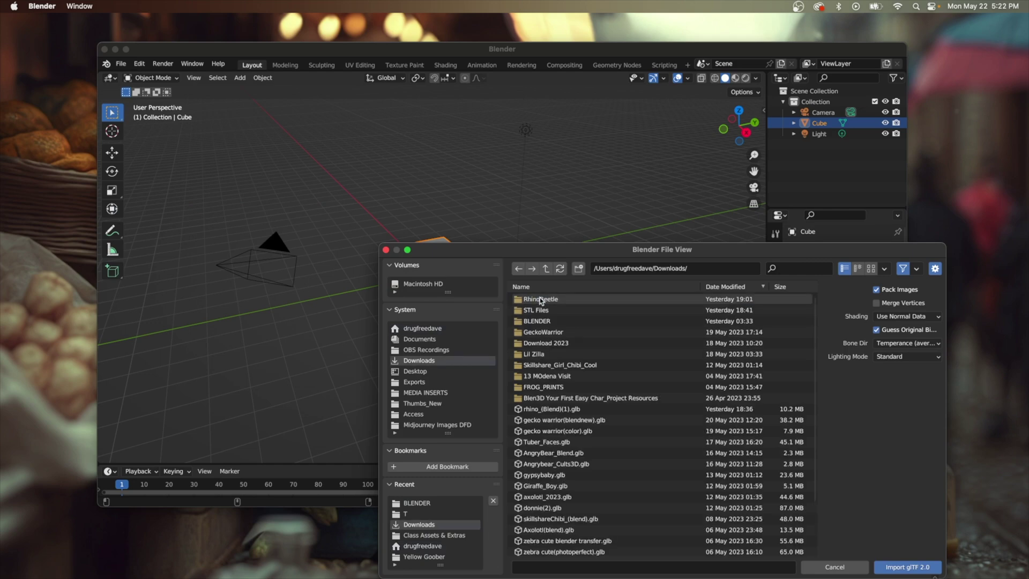
left_click(566, 408)
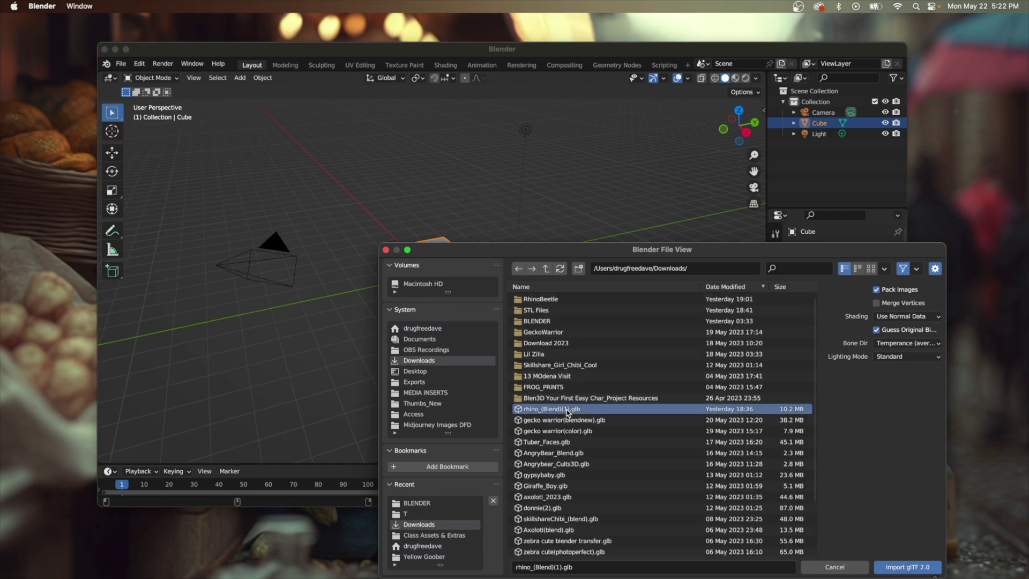
left_click(918, 570)
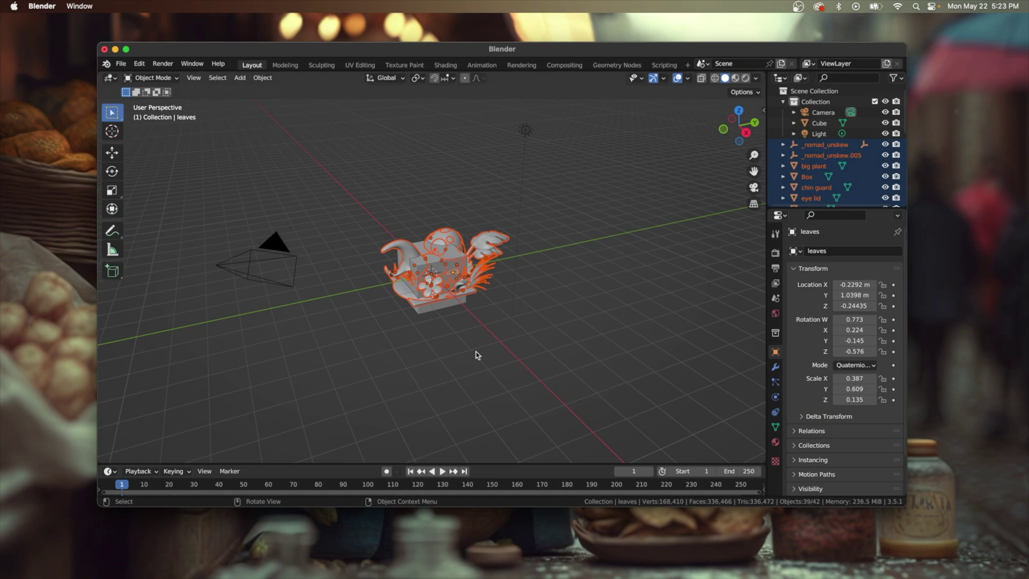
scroll(460, 344, "up", 5)
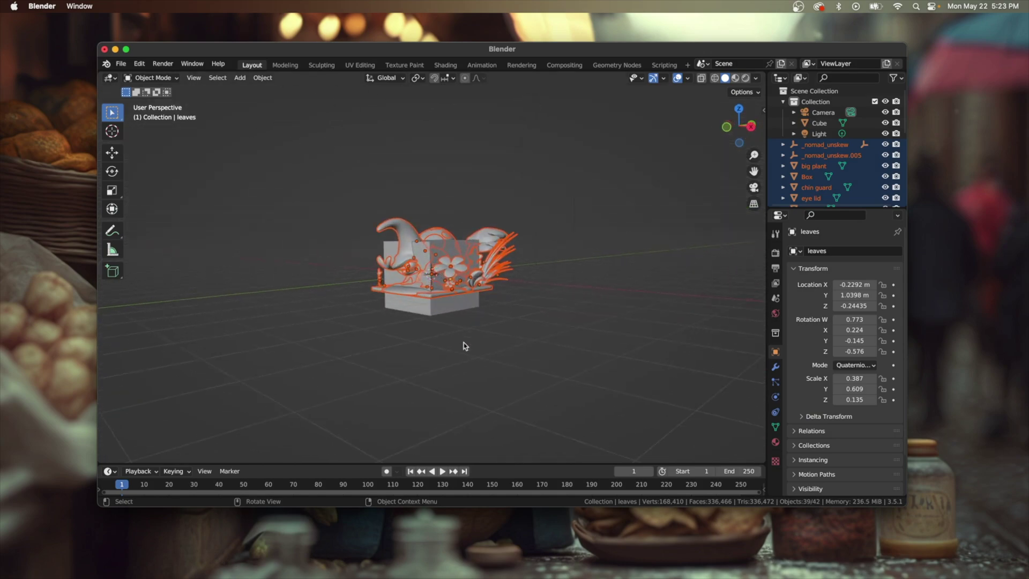
scroll(464, 343, "up", 3)
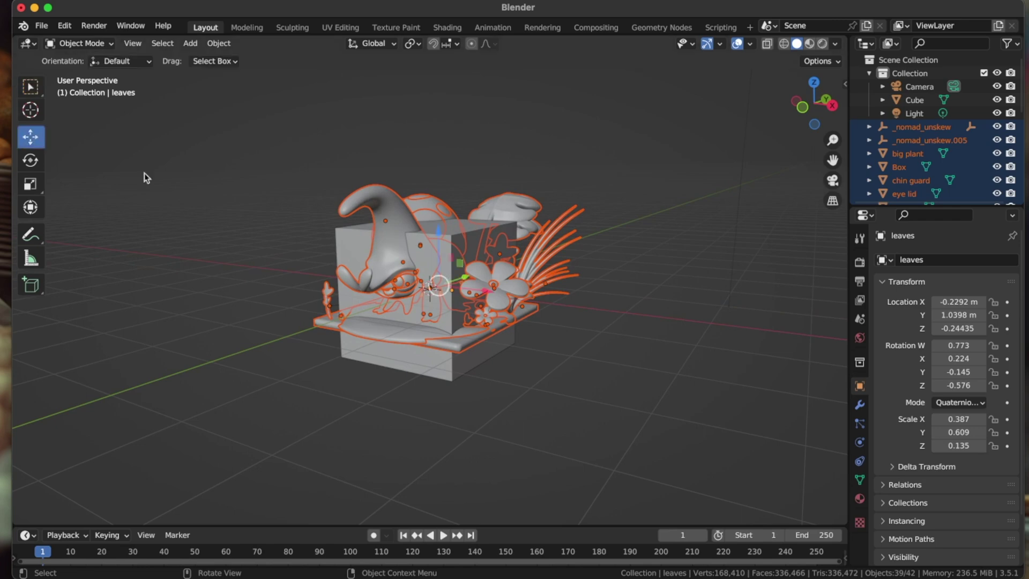
scroll(430, 261, "down", 2)
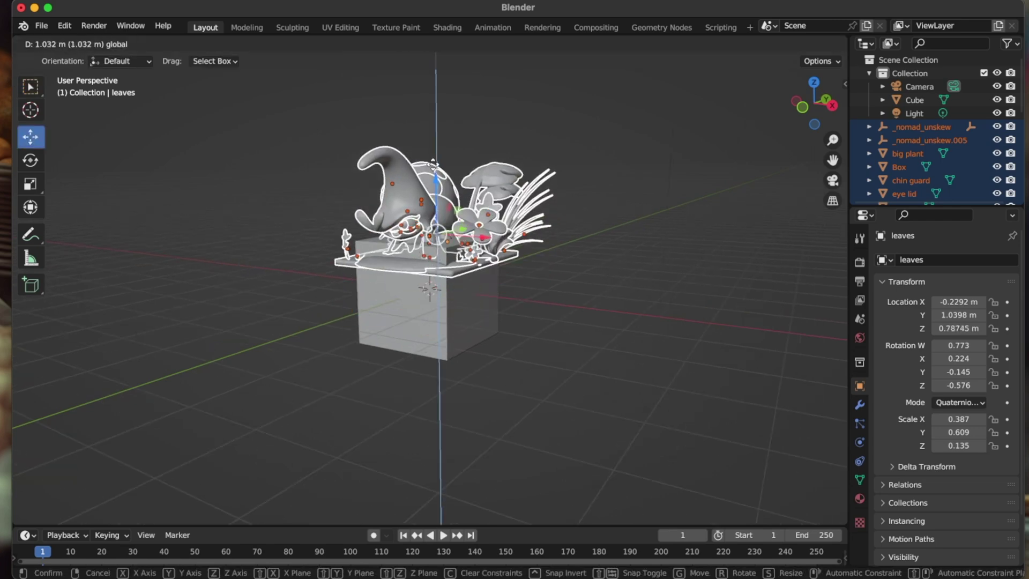
- Lift the rhino model above the cube and switch to the Animation workspace
left_click_drag(437, 232, 449, 160)
middle_click_drag(453, 178, 405, 74)
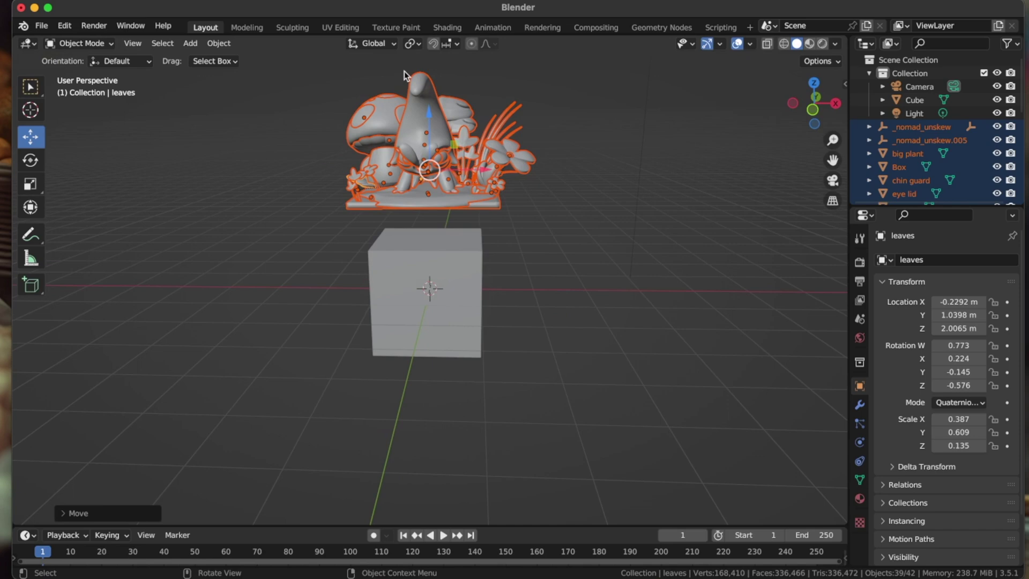
left_click(493, 28)
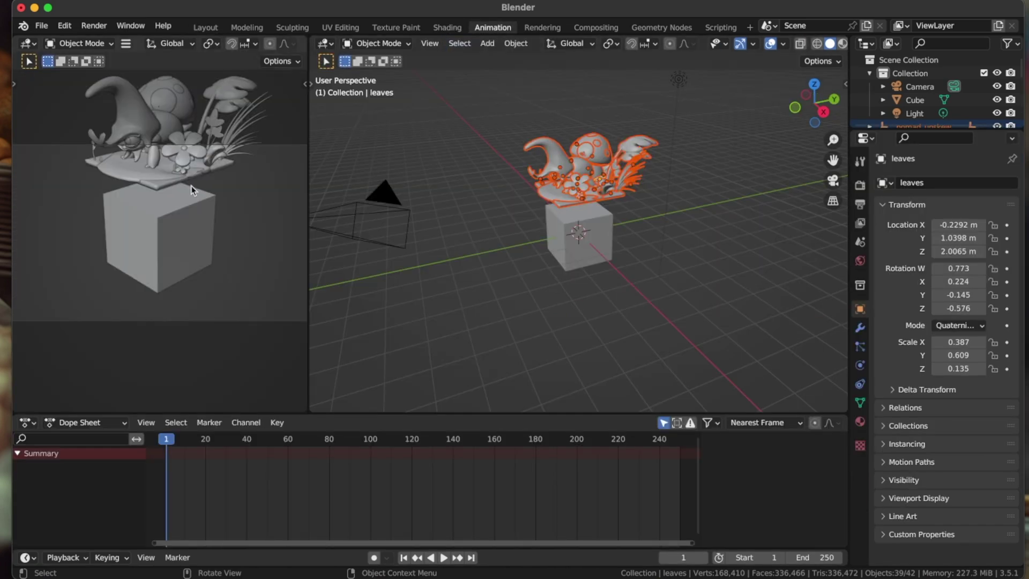
scroll(192, 190, "up", 3)
scroll(191, 190, "up", 5)
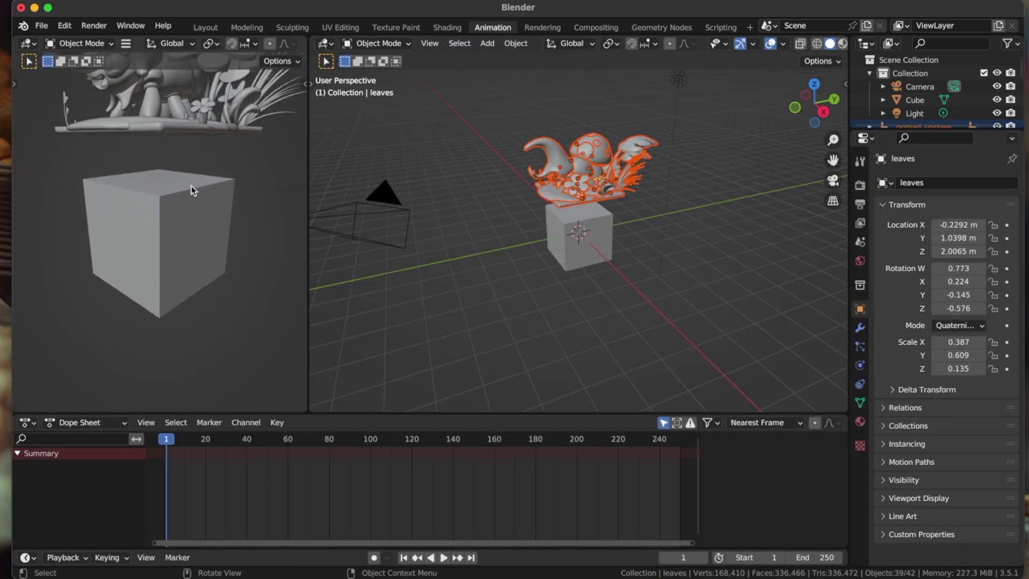
scroll(192, 190, "up", 5)
scroll(192, 189, "down", 5)
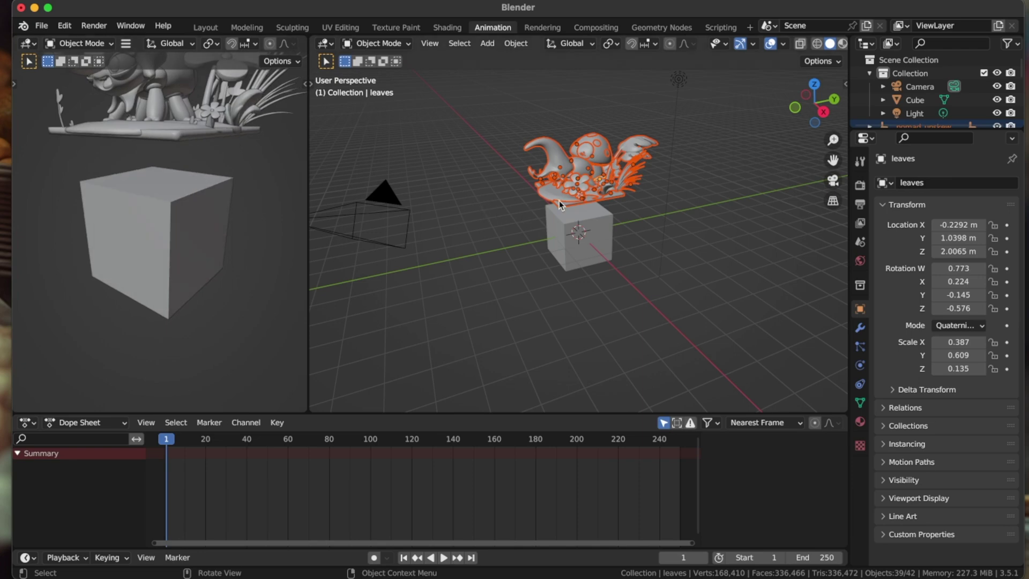
scroll(559, 201, "up", 2)
scroll(559, 200, "up", 2)
scroll(558, 200, "up", 2)
scroll(560, 200, "down", 2)
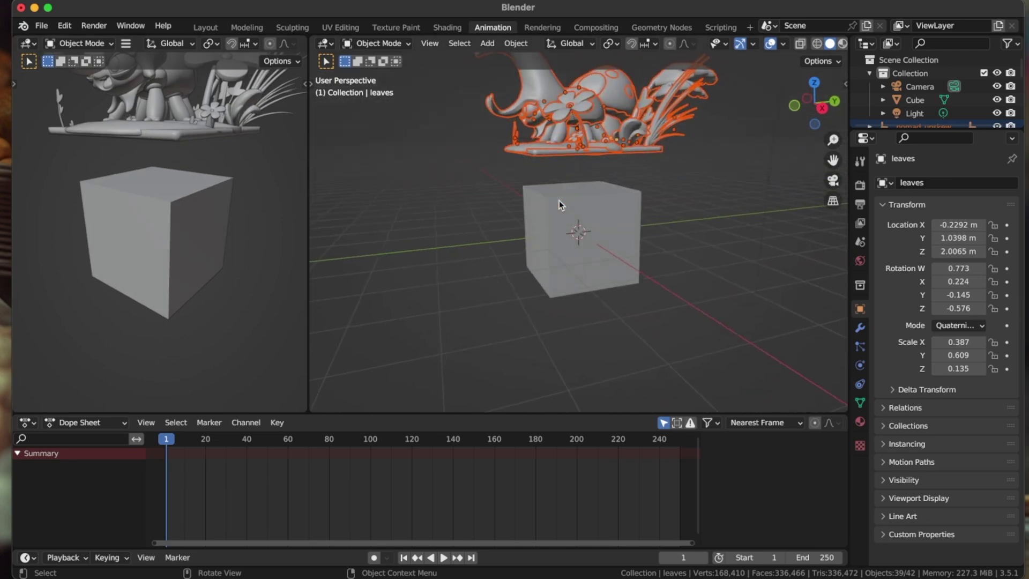
scroll(559, 205, "up", 3)
scroll(559, 204, "up", 3)
scroll(559, 204, "up", 2)
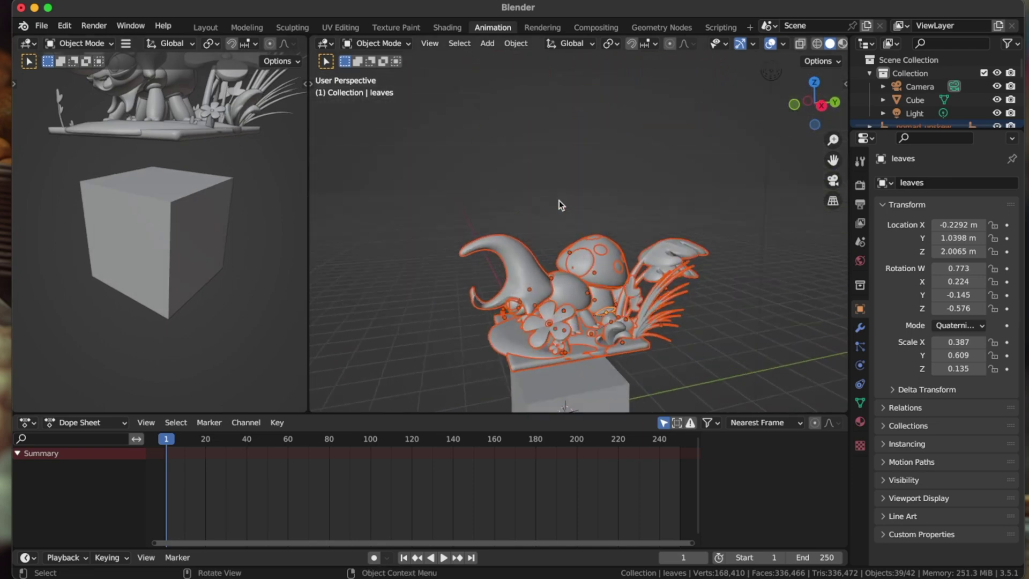
scroll(559, 204, "up", 2)
scroll(551, 194, "up", 3)
scroll(551, 193, "up", 3)
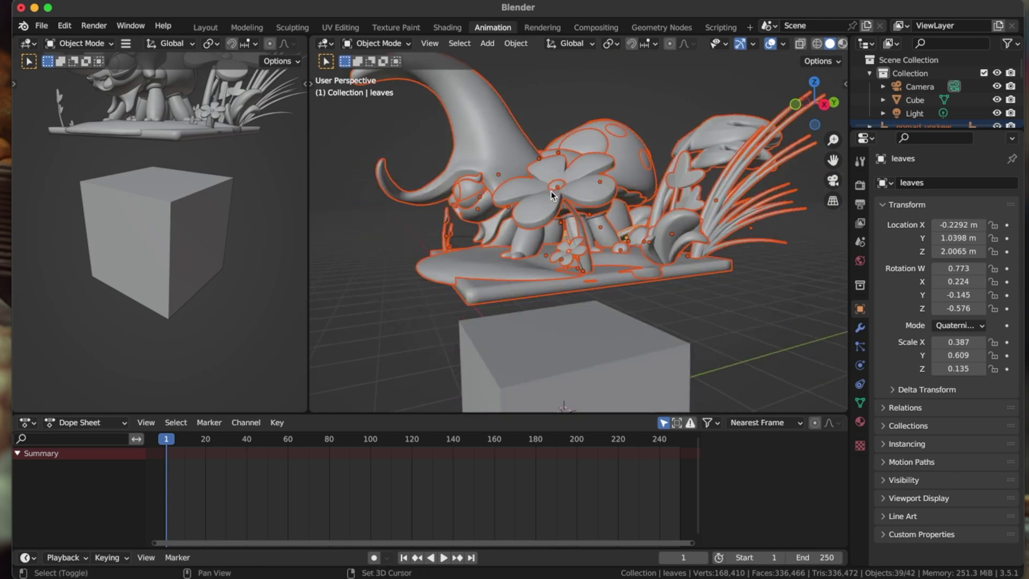
scroll(551, 190, "left", 3)
scroll(551, 191, "left", 3)
scroll(551, 191, "left", 3)
scroll(551, 191, "left", 3)
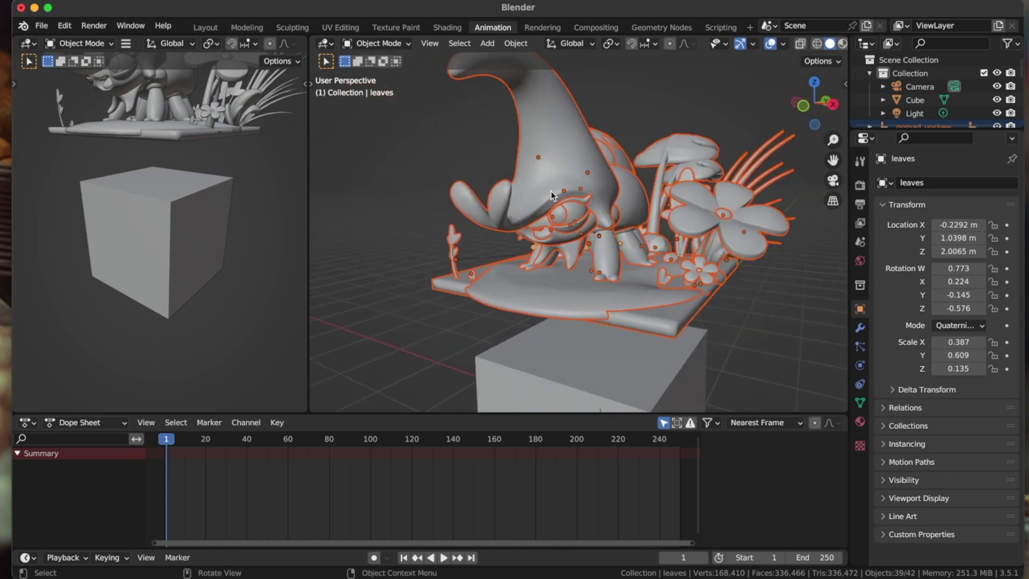
scroll(552, 195, "left", 3)
scroll(551, 194, "left", 3)
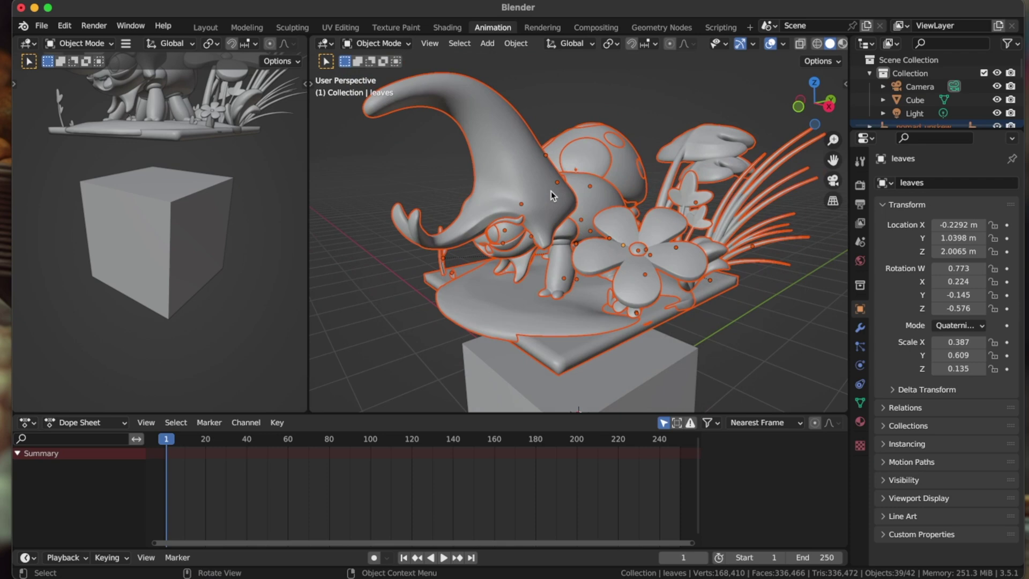
key("z")
- Choose rendered viewport shading and deselect all the imported model pieces
left_click(547, 115)
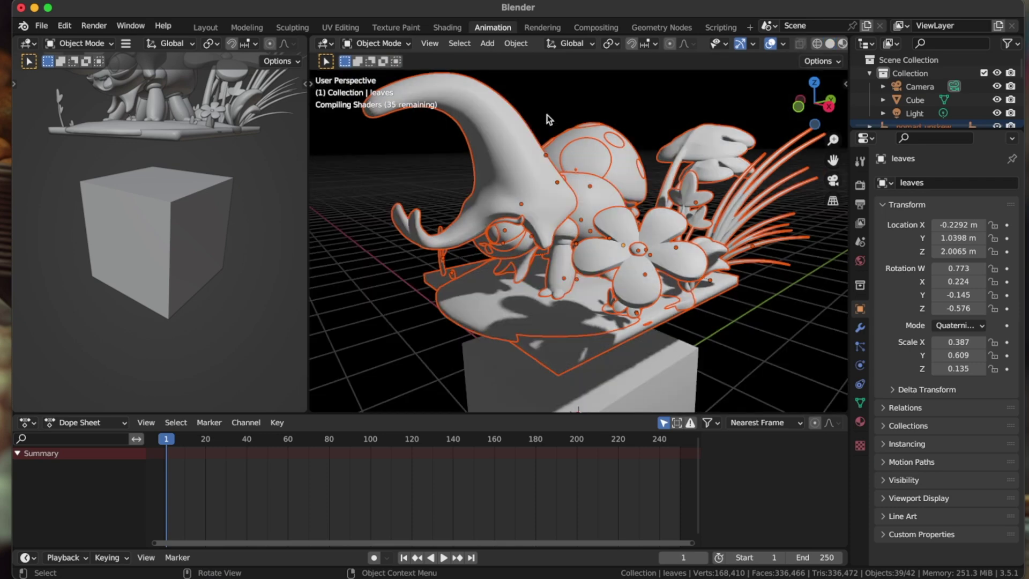
scroll(560, 210, "left", 3)
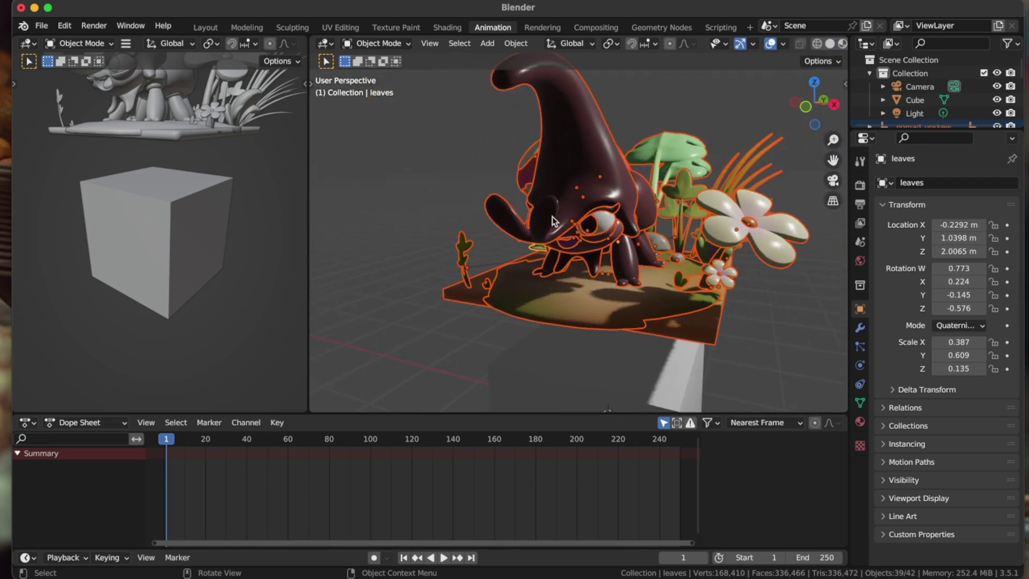
left_click(461, 308)
scroll(564, 328, "left", 3)
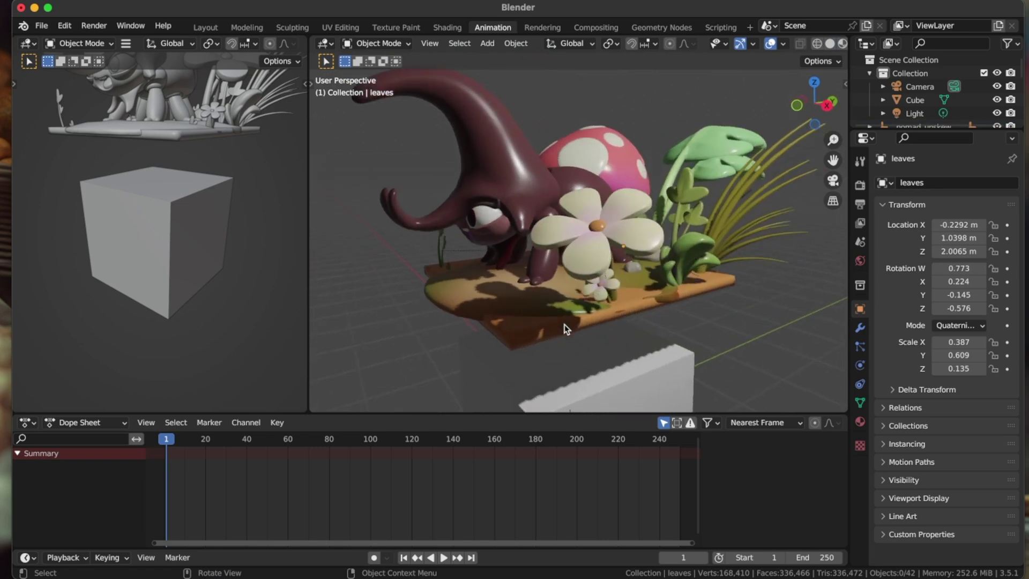
scroll(565, 328, "left", 2)
scroll(565, 329, "left", 3)
scroll(565, 329, "left", 3)
scroll(564, 328, "left", 3)
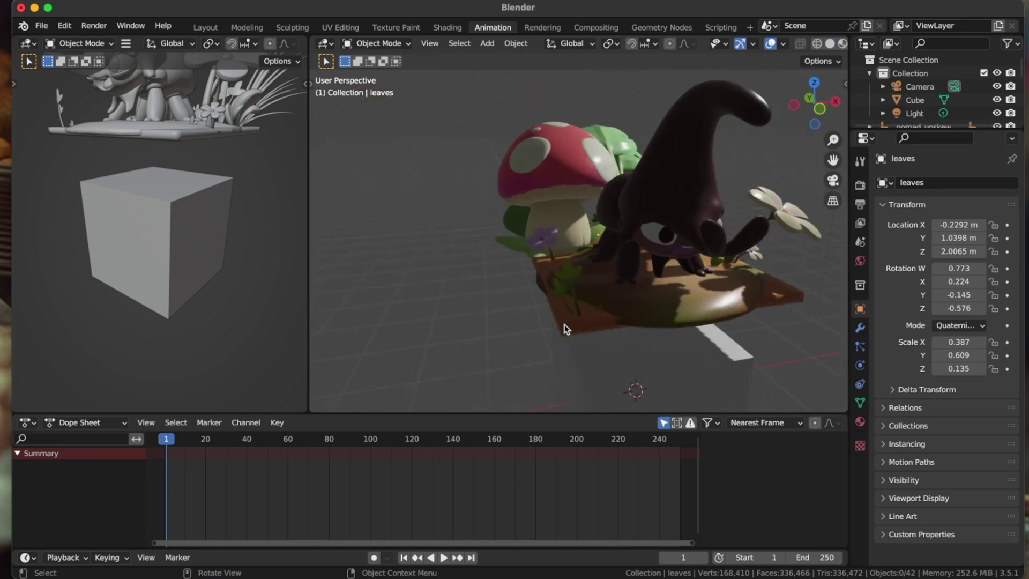
scroll(565, 328, "left", 3)
scroll(565, 328, "left", 3)
scroll(565, 328, "left", 2)
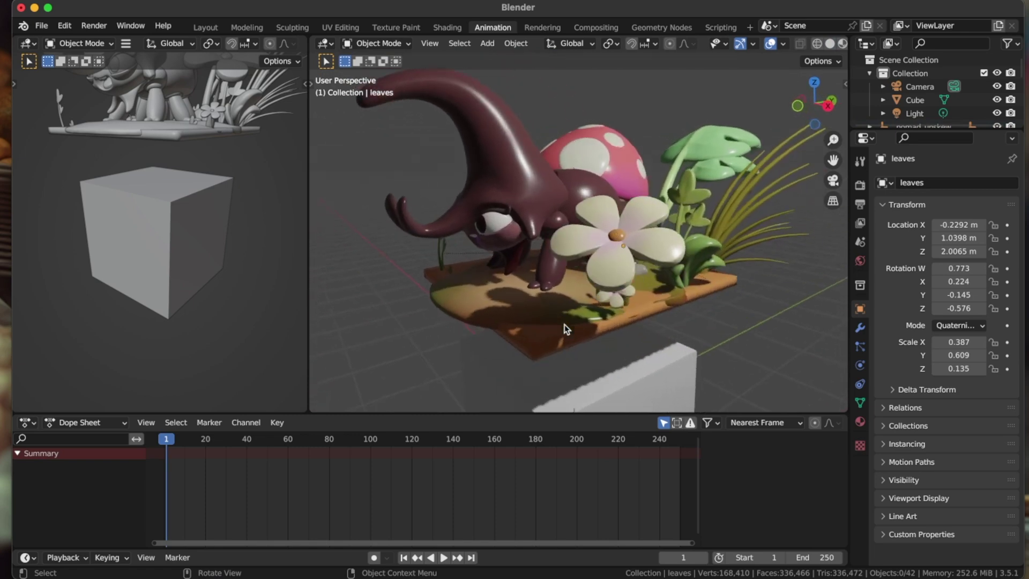
scroll(565, 329, "up", 3)
scroll(564, 328, "left", 3)
scroll(565, 328, "left", 3)
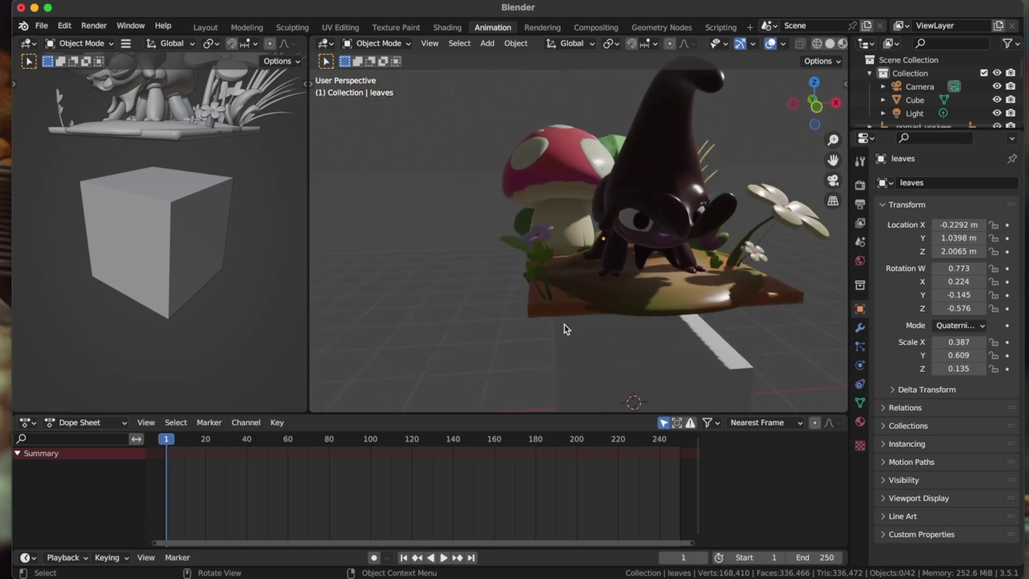
scroll(565, 328, "left", 1)
scroll(565, 328, "left", 3)
scroll(565, 328, "down", 3)
scroll(565, 325, "left", 2)
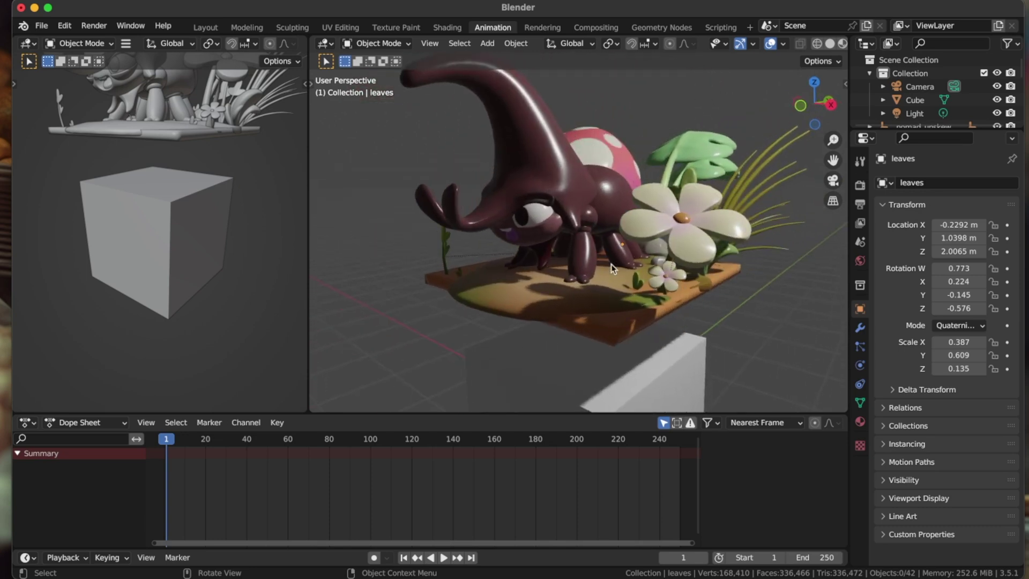
scroll(657, 269, "left", 3)
scroll(658, 269, "left", 3)
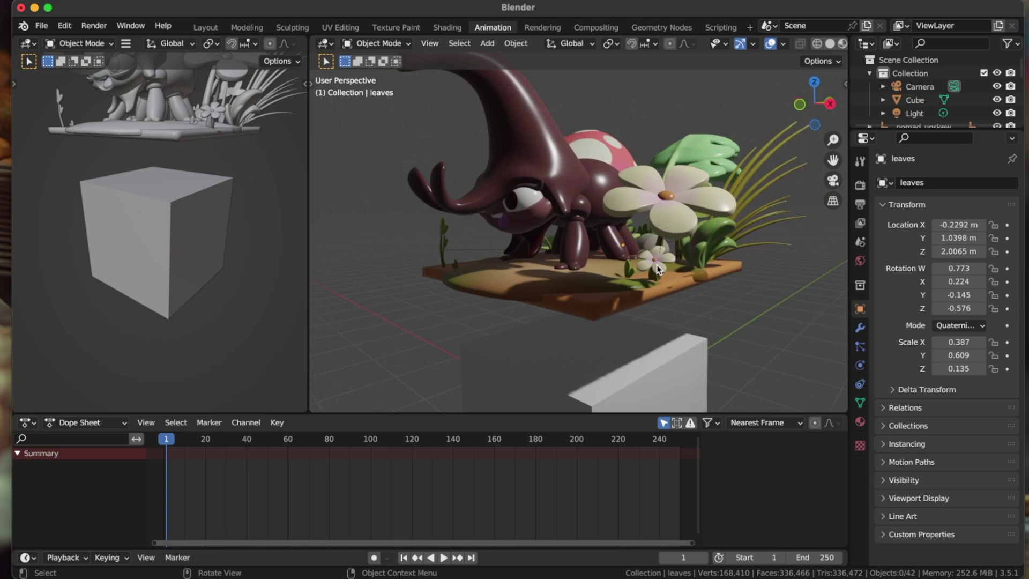
scroll(657, 270, "left", 3)
scroll(657, 269, "up", 3)
scroll(658, 270, "left", 3)
scroll(658, 270, "left", 3)
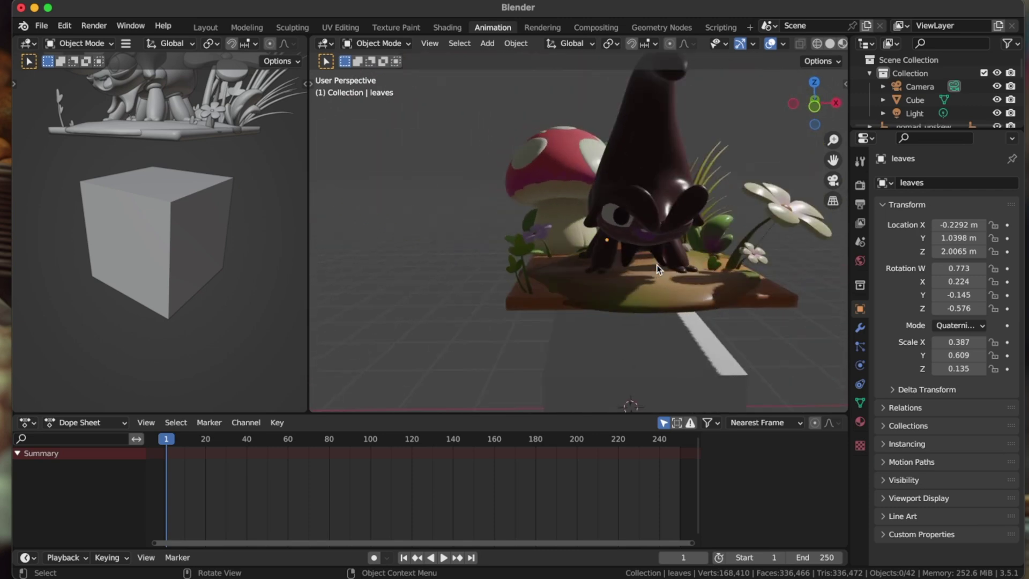
scroll(658, 270, "left", 3)
scroll(658, 270, "down", 2)
scroll(657, 269, "left", 2)
scroll(657, 269, "left", 5)
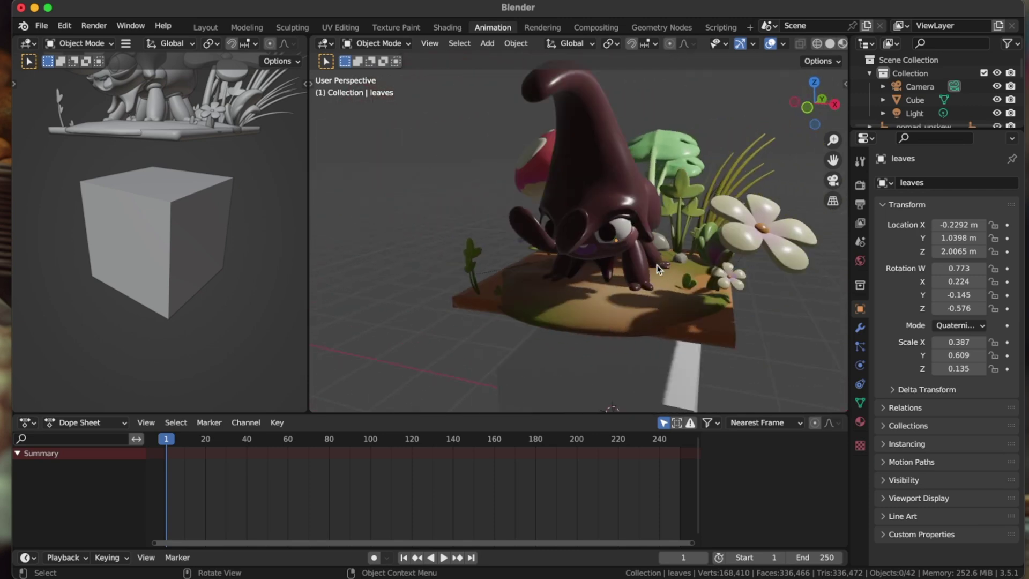
scroll(657, 270, "left", 5)
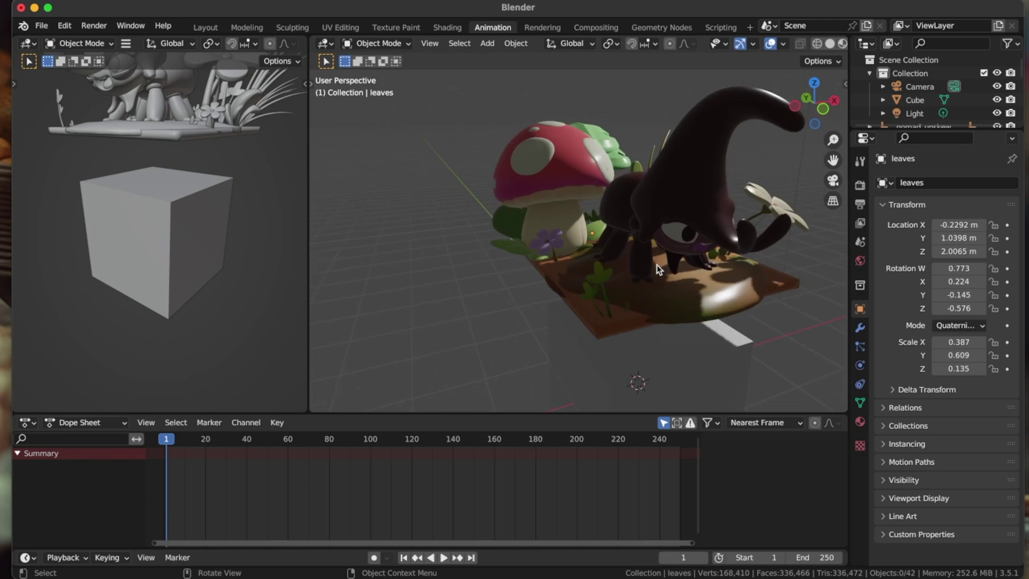
scroll(657, 269, "left", 5)
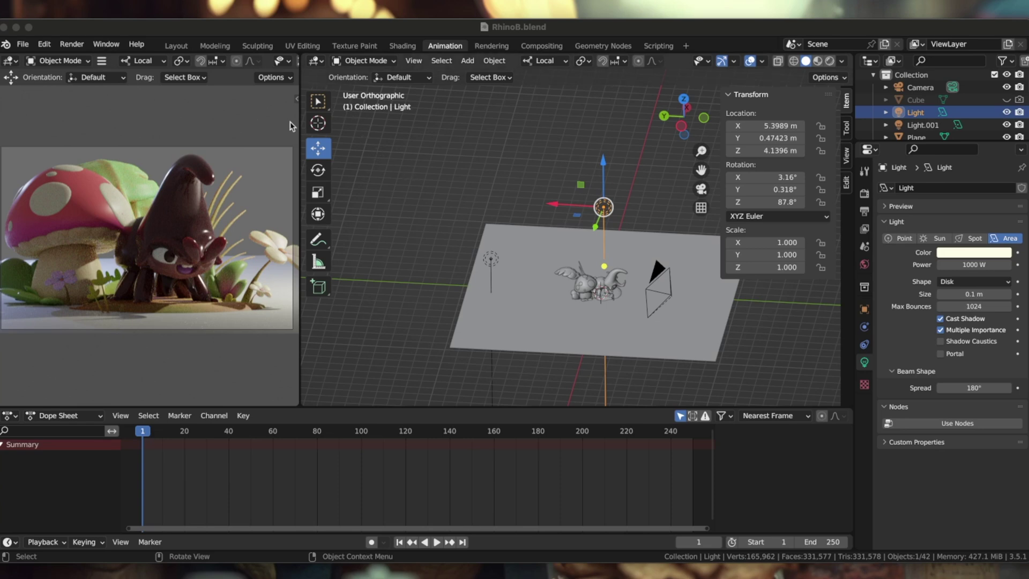
- Switch to the Layout workspace and orbit out to view the whole beetle scene
left_click(171, 46)
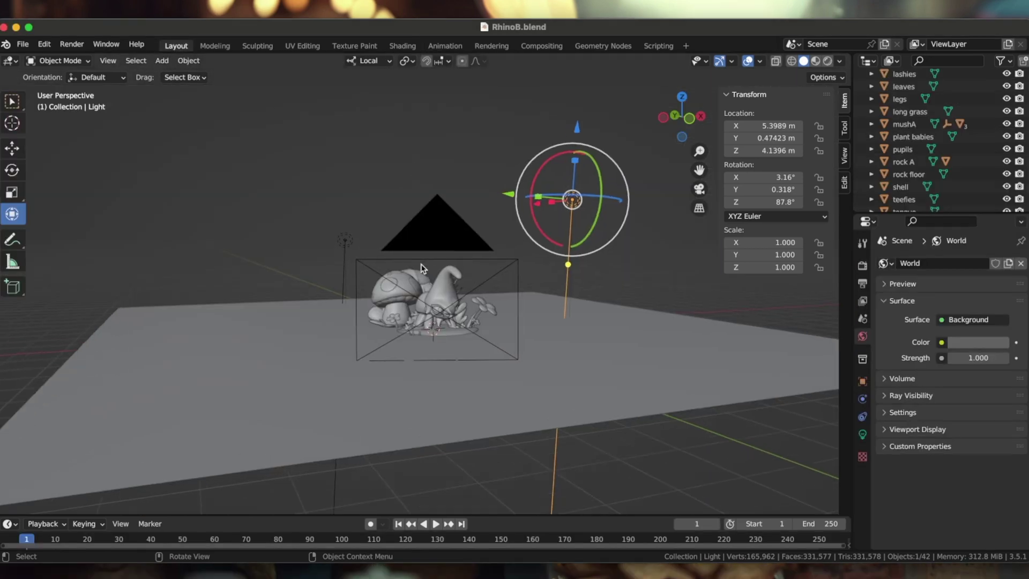
scroll(421, 268, "up", 2)
scroll(420, 268, "up", 3)
scroll(420, 268, "up", 1)
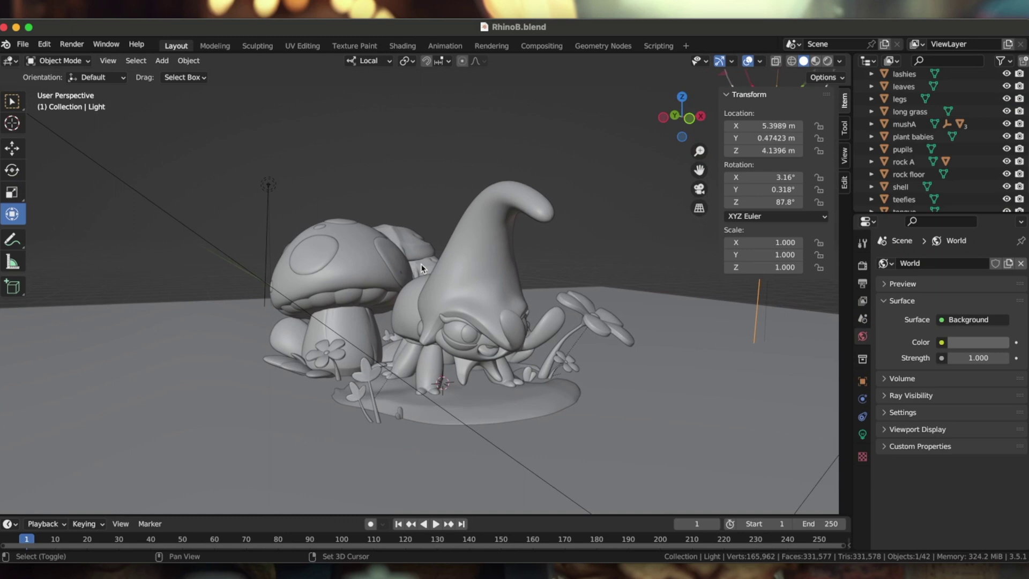
scroll(421, 268, "up", 1)
scroll(421, 268, "up", 1)
scroll(421, 268, "up", 3)
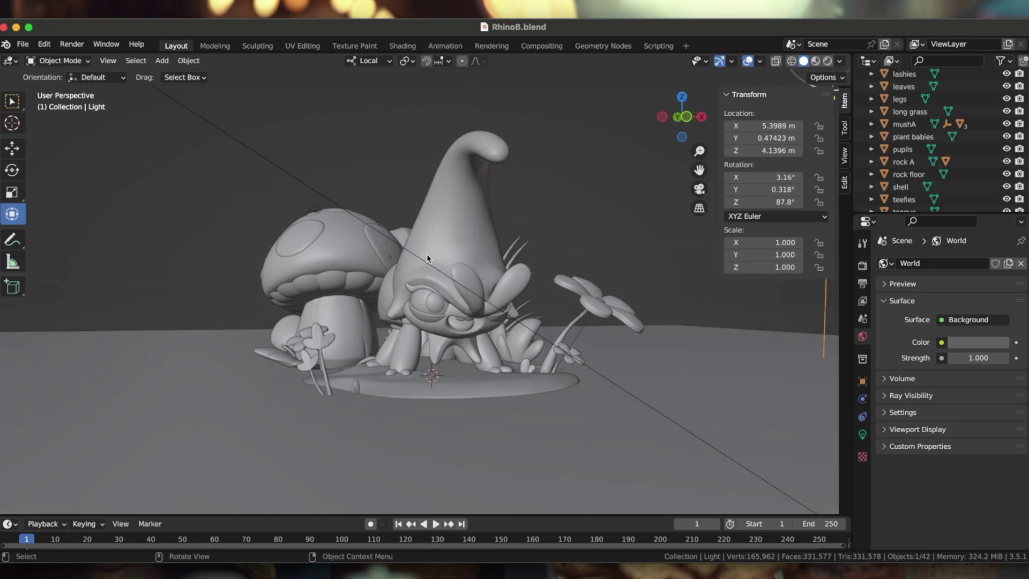
scroll(427, 257, "up", 1)
middle_click_drag(427, 258, 427, 254)
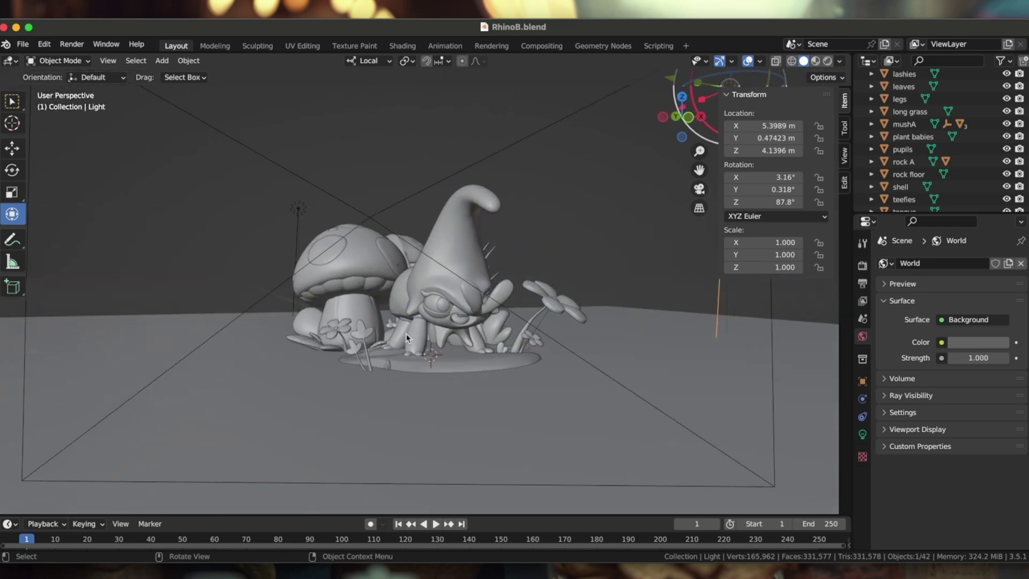
middle_click_drag(406, 333, 406, 338)
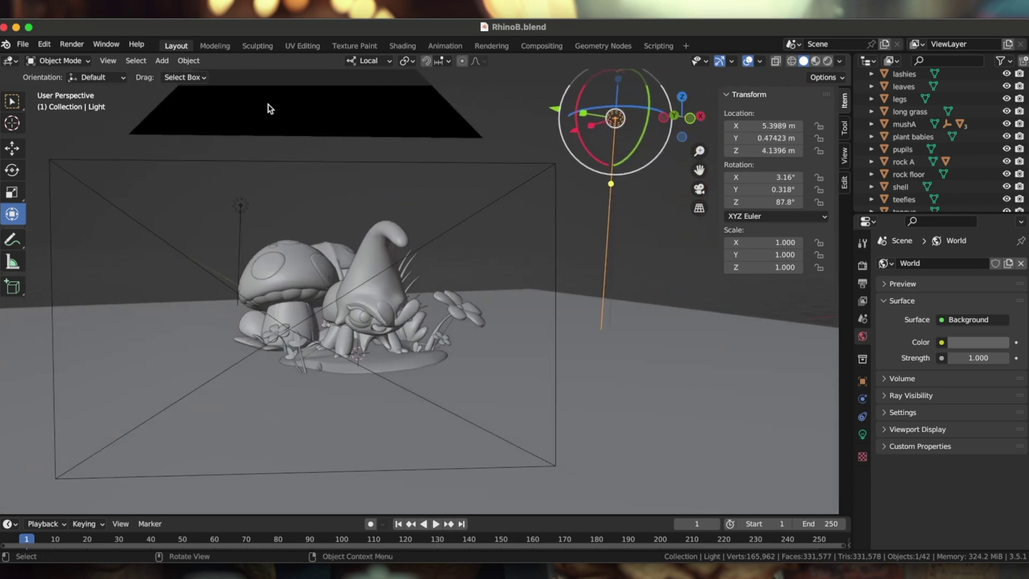
- Set Rendered shading via the Z pie menu and orbit to a side view of the diorama
key("z")
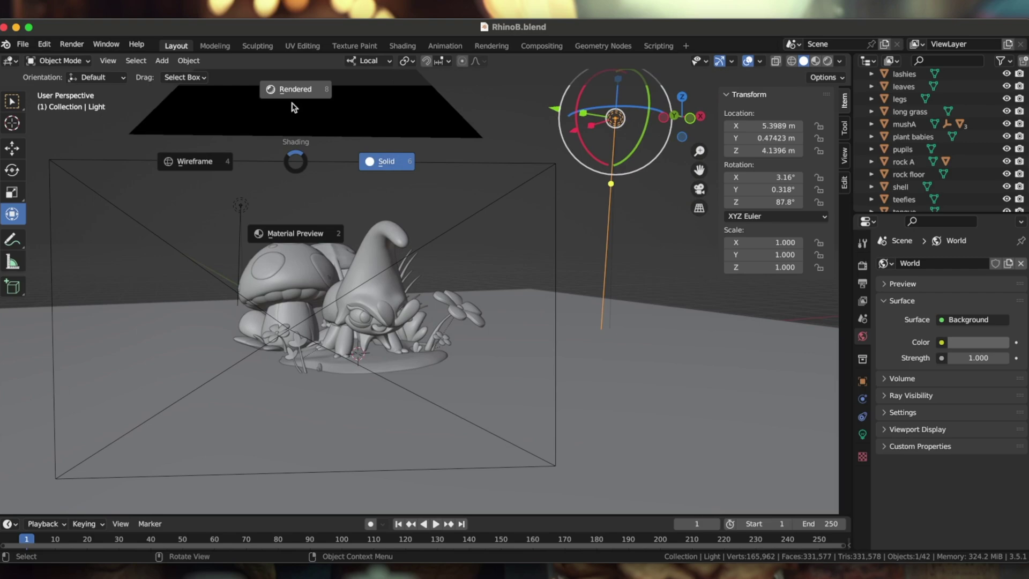
left_click(294, 94)
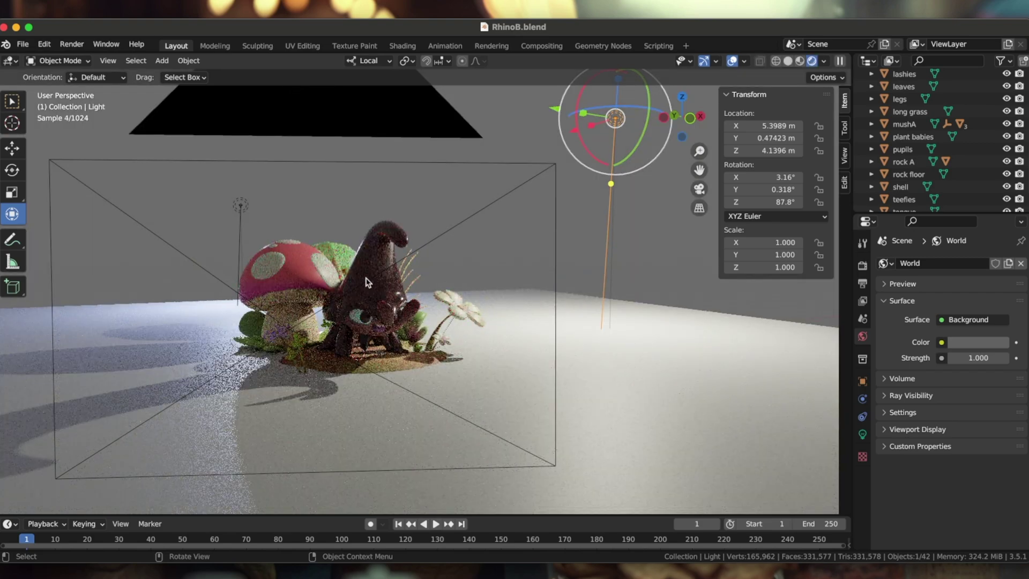
scroll(366, 281, "up", 3)
scroll(367, 282, "up", 2)
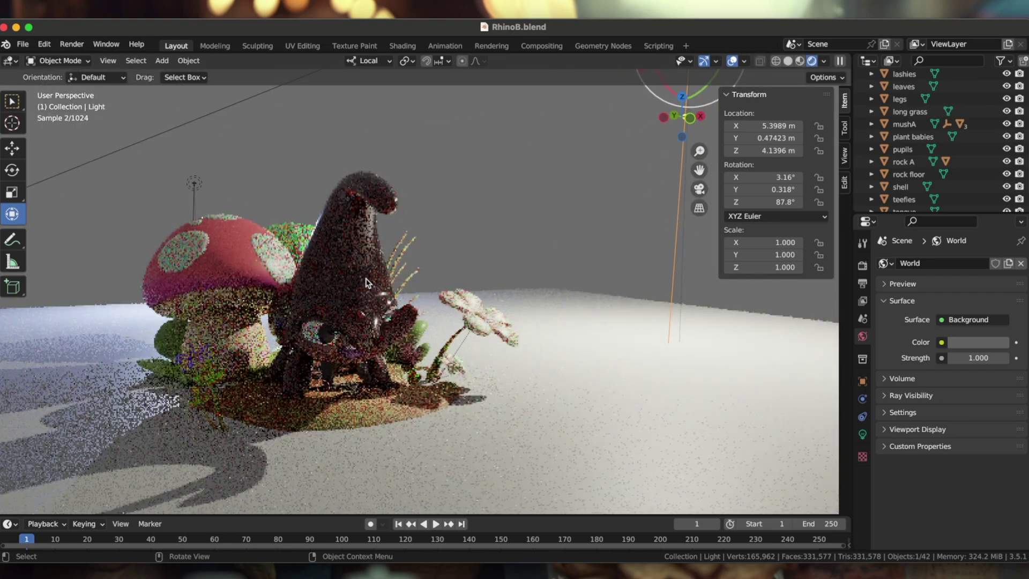
middle_click_drag(366, 282, 366, 281)
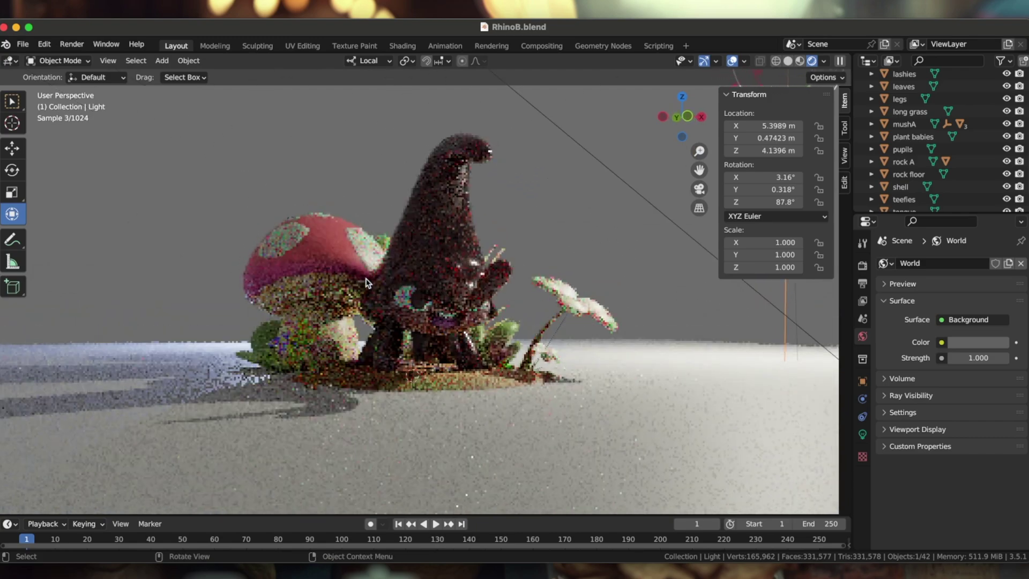
scroll(396, 286, "up", 2)
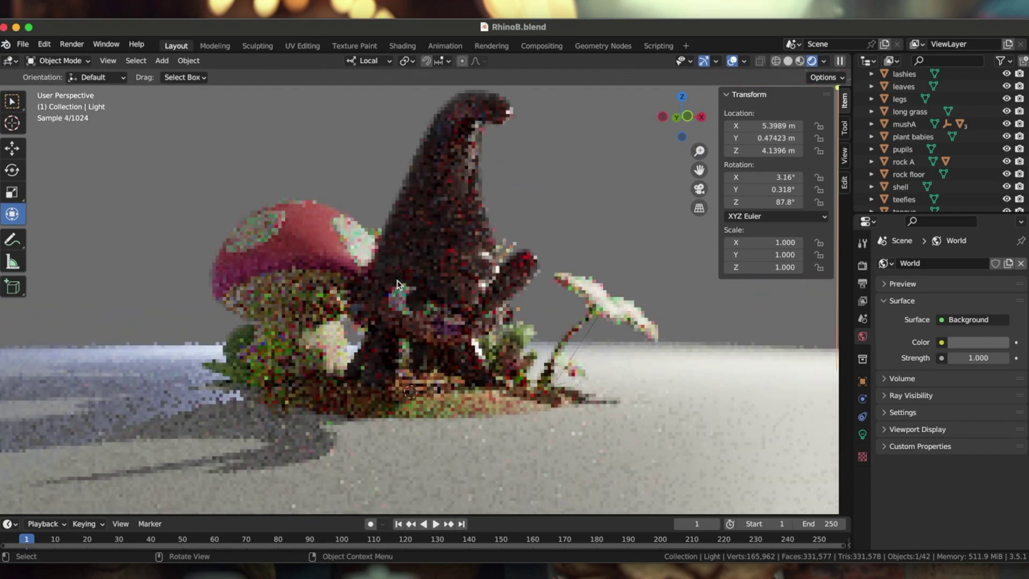
middle_click_drag(397, 286, 397, 286)
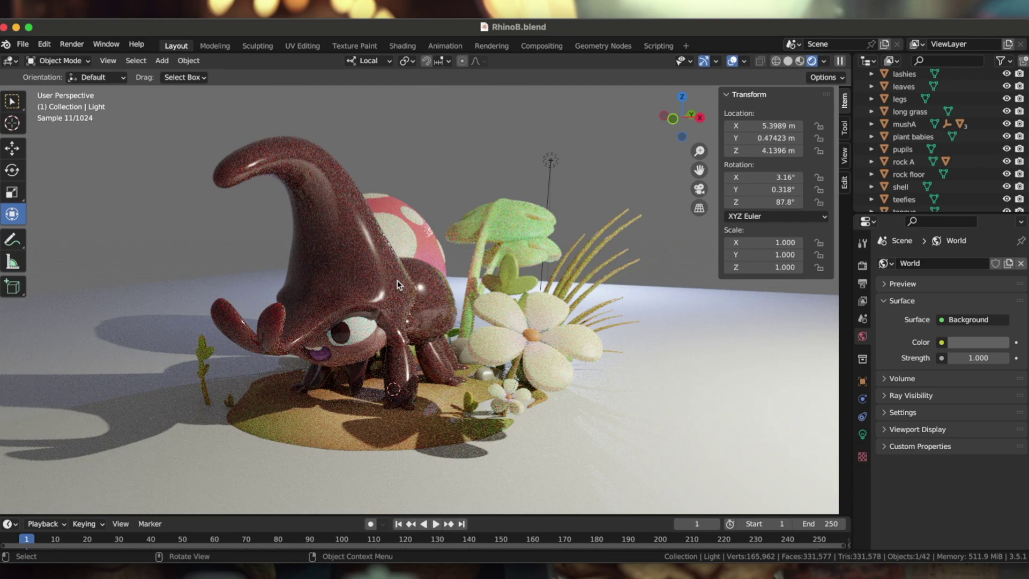
middle_click_drag(397, 285, 396, 331)
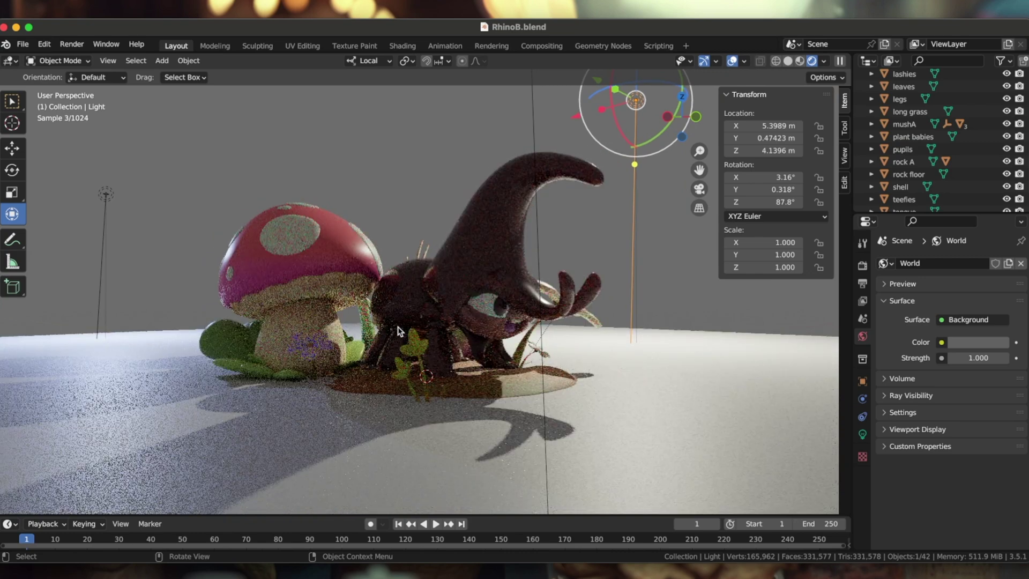